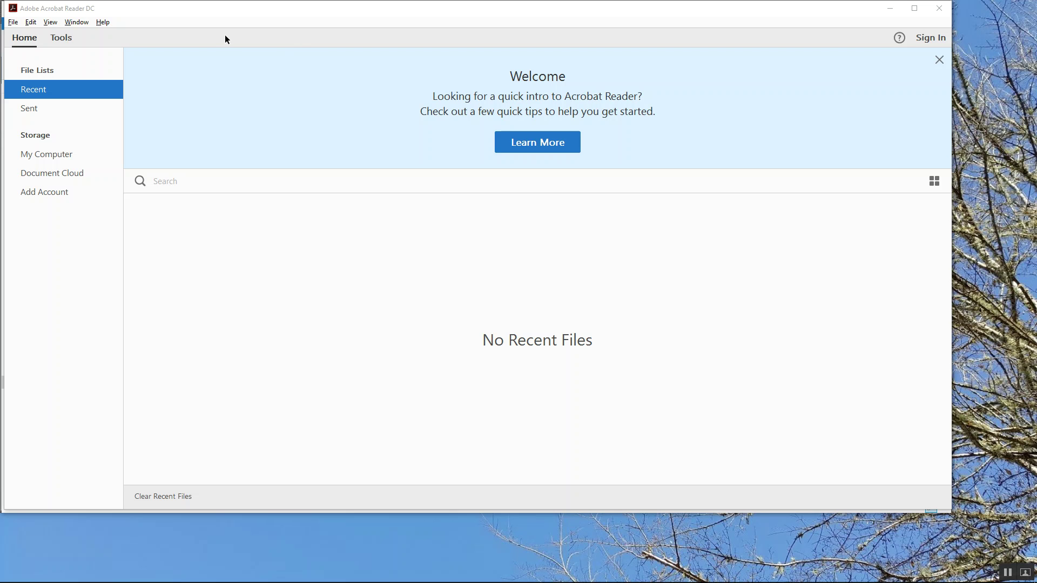
Check Acrobat Reader for updates and dismiss the no-updates notice
click(108, 22)
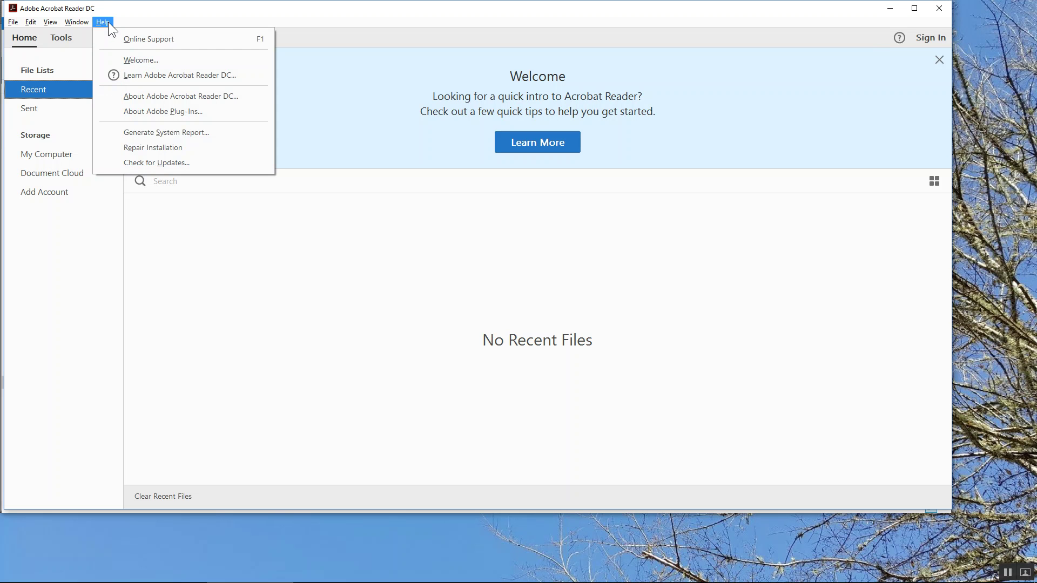
click(160, 163)
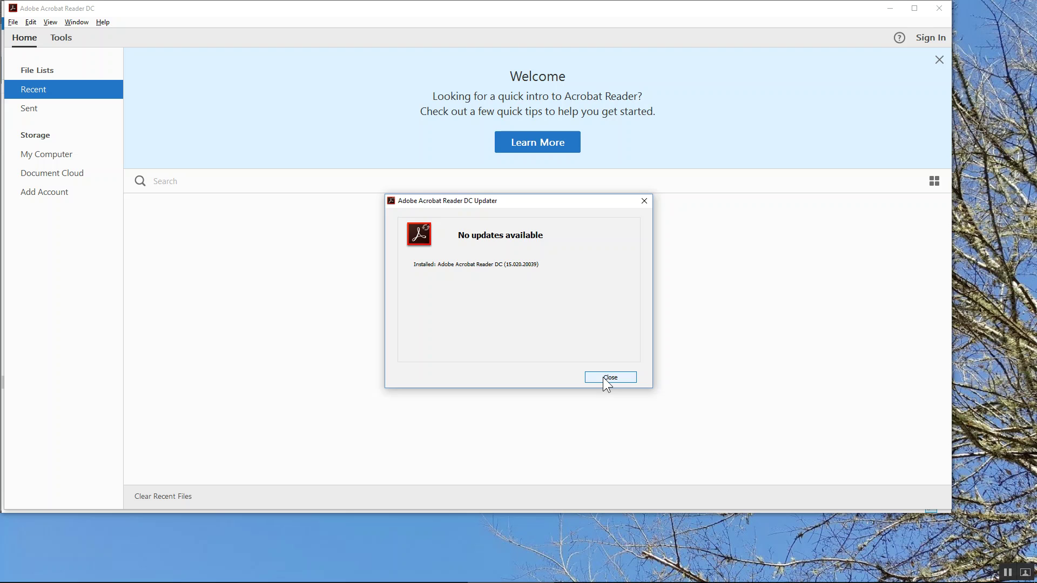
click(604, 378)
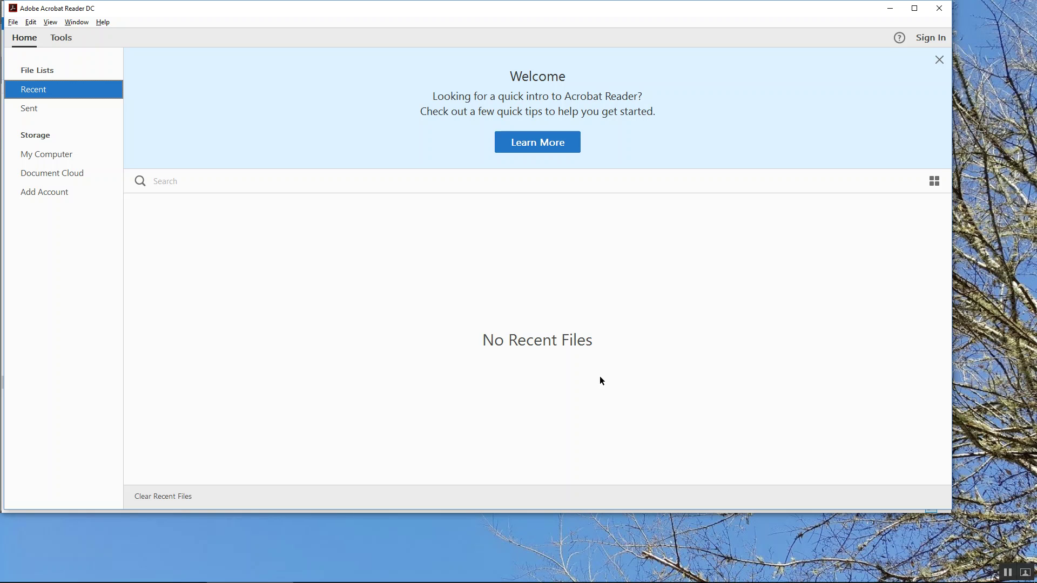
Review the Outlook e-mail with the checklist, then open the downloaded checklist PDF from Downloads
mouse_move(202, 577)
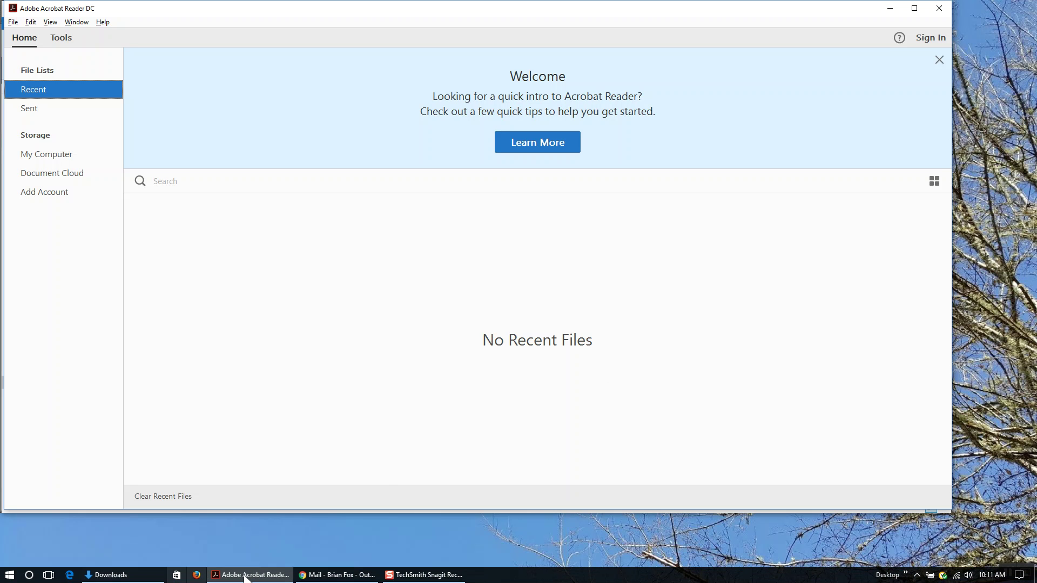
click(313, 576)
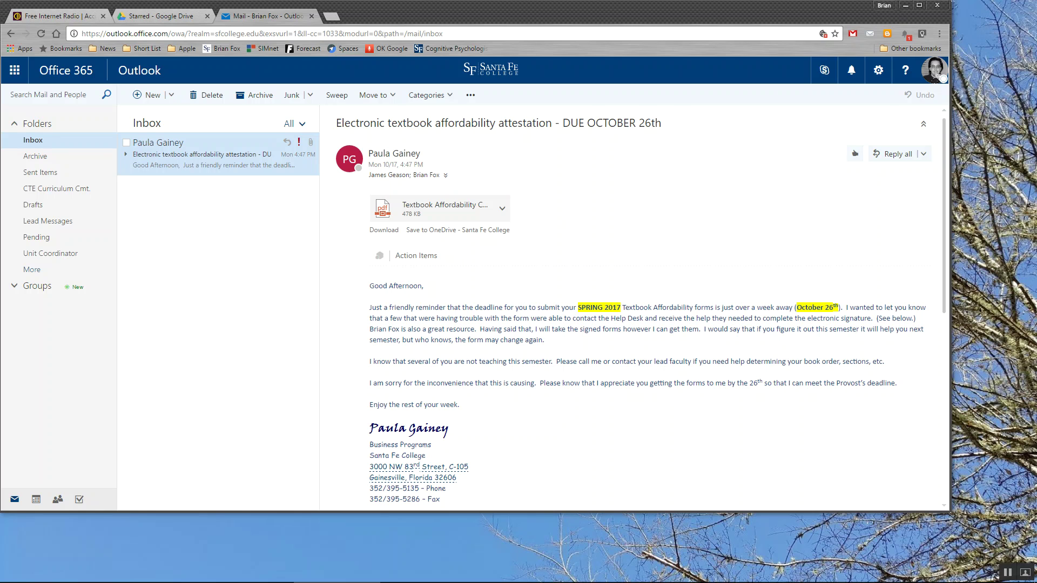
click(123, 576)
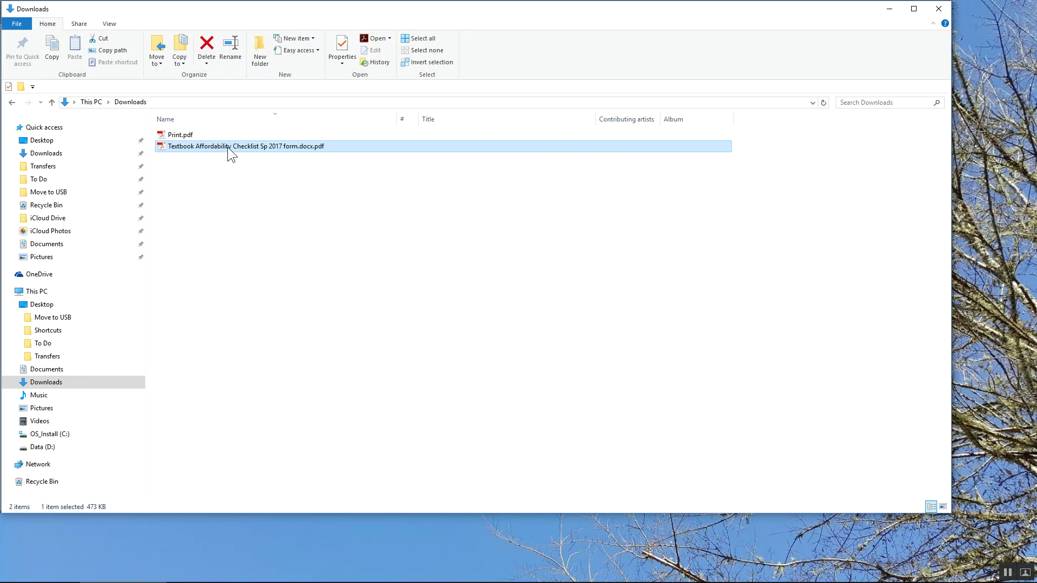
double_click(228, 147)
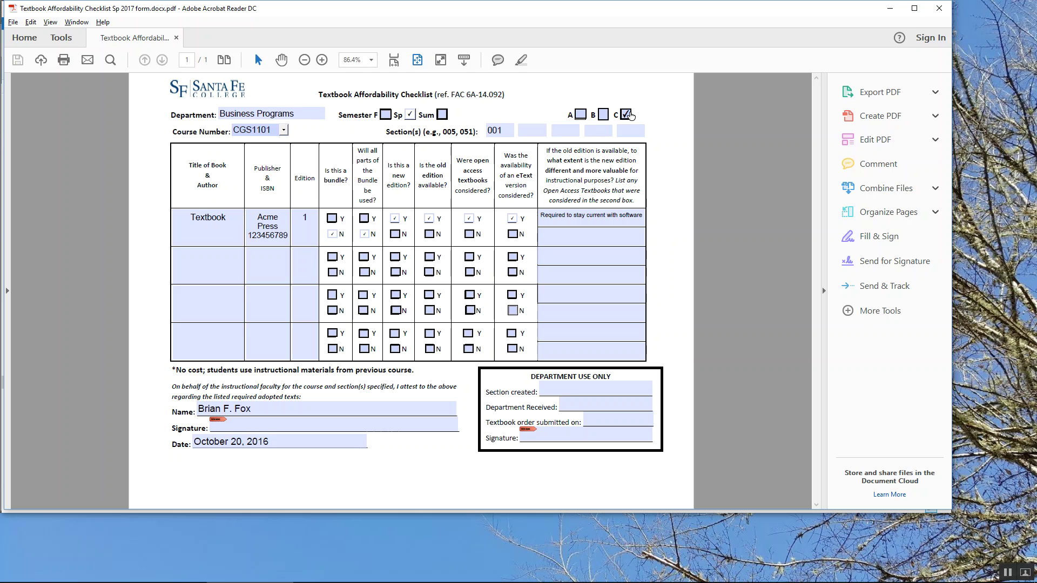
click(528, 134)
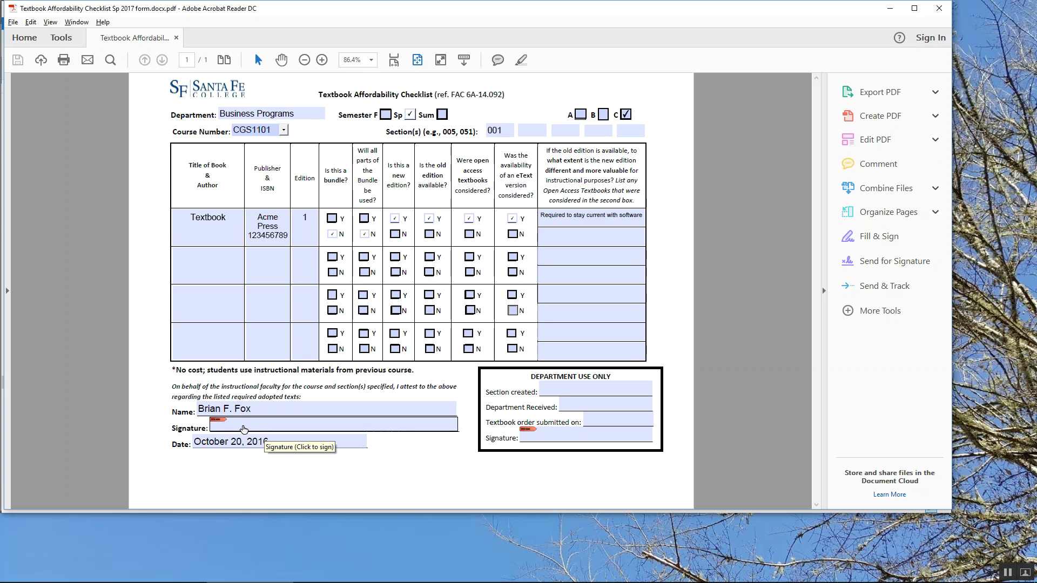
Start signing the form's Signature field and agree to set up a Digital ID now
click(245, 429)
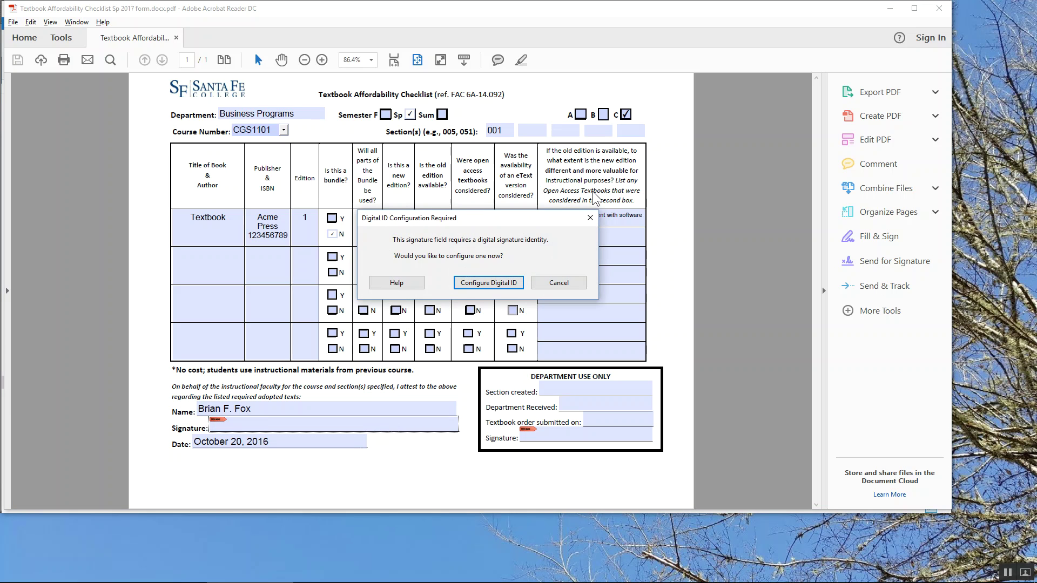
click(489, 282)
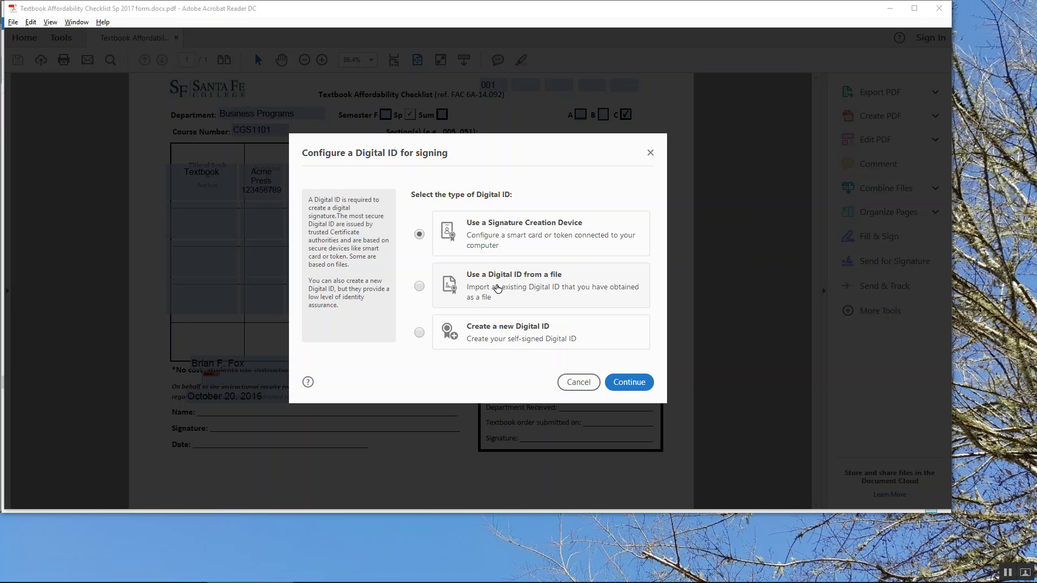
Choose a file-based Digital ID, opt to create a new one, and keep Save to File
click(419, 287)
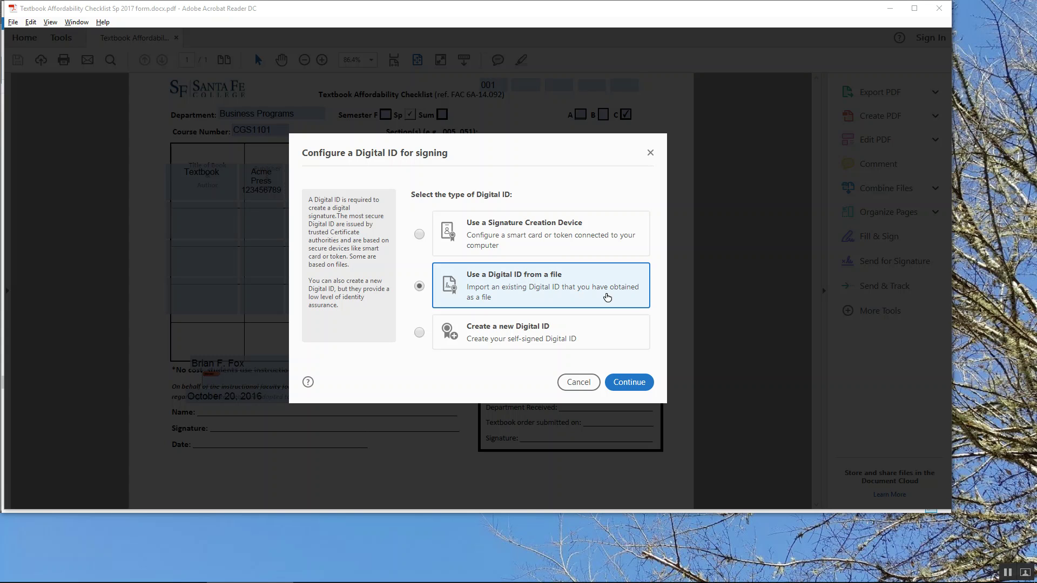
click(646, 384)
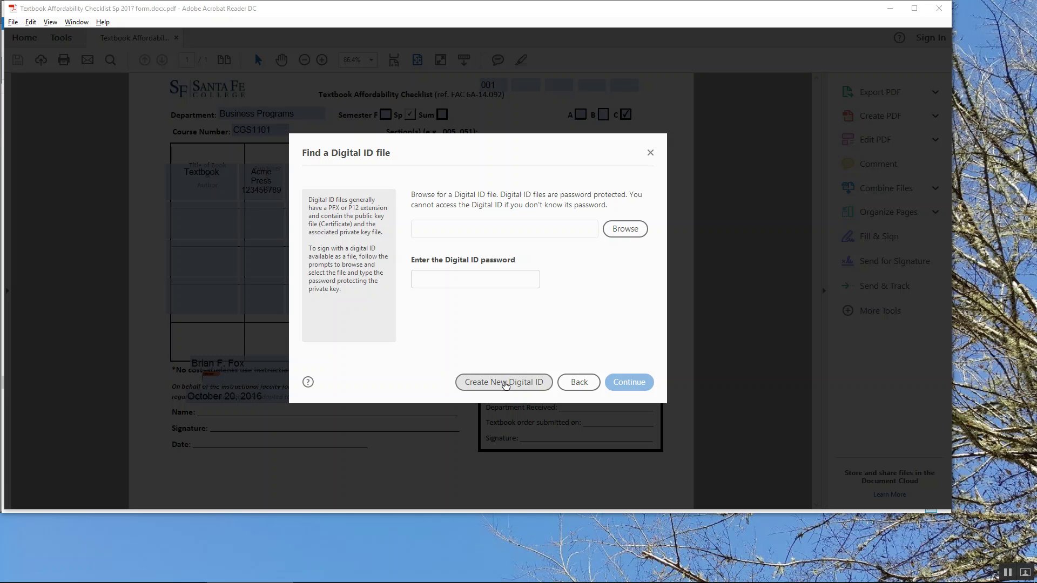
click(505, 384)
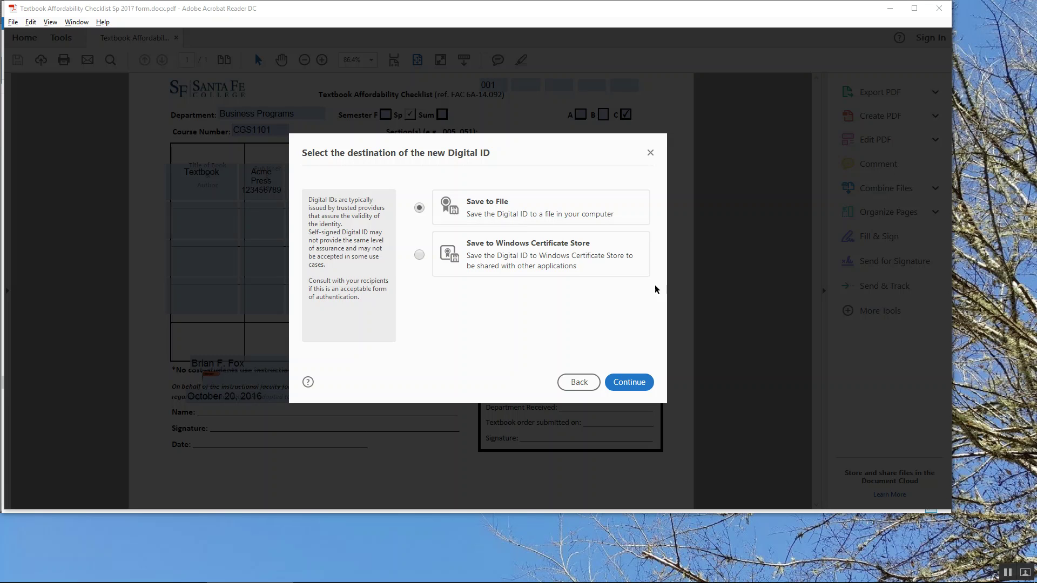
click(629, 384)
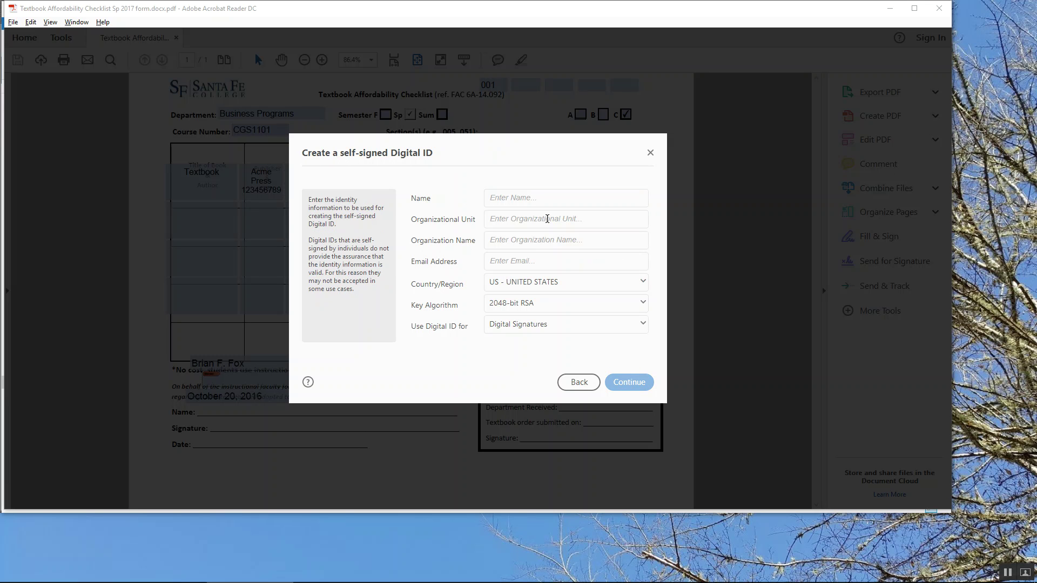
Enter the signer's name, unit Business Programs, organization Santa Fe College, and e-mail address
click(550, 196)
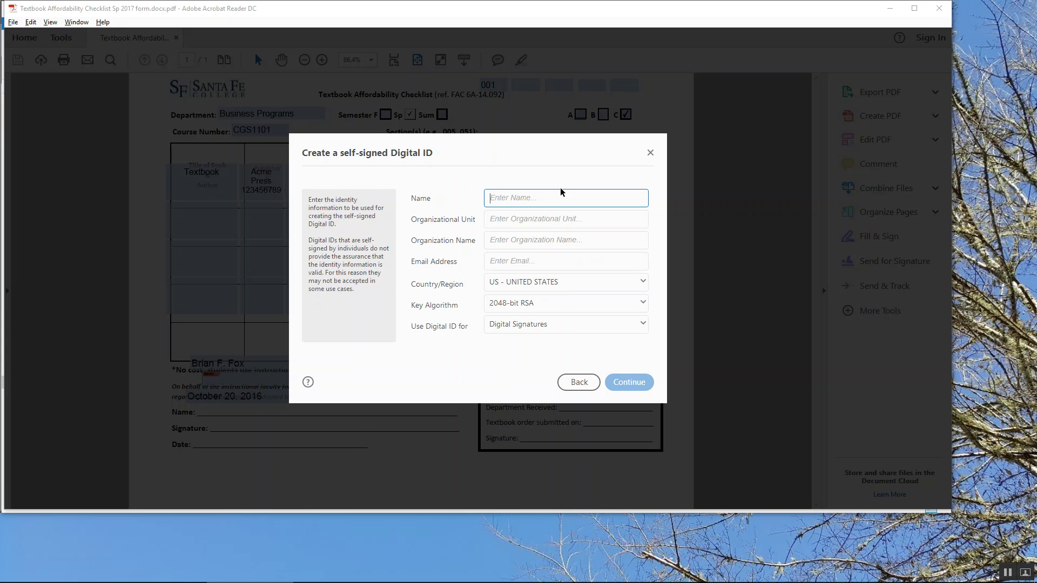
text(Business )
text(Programs)
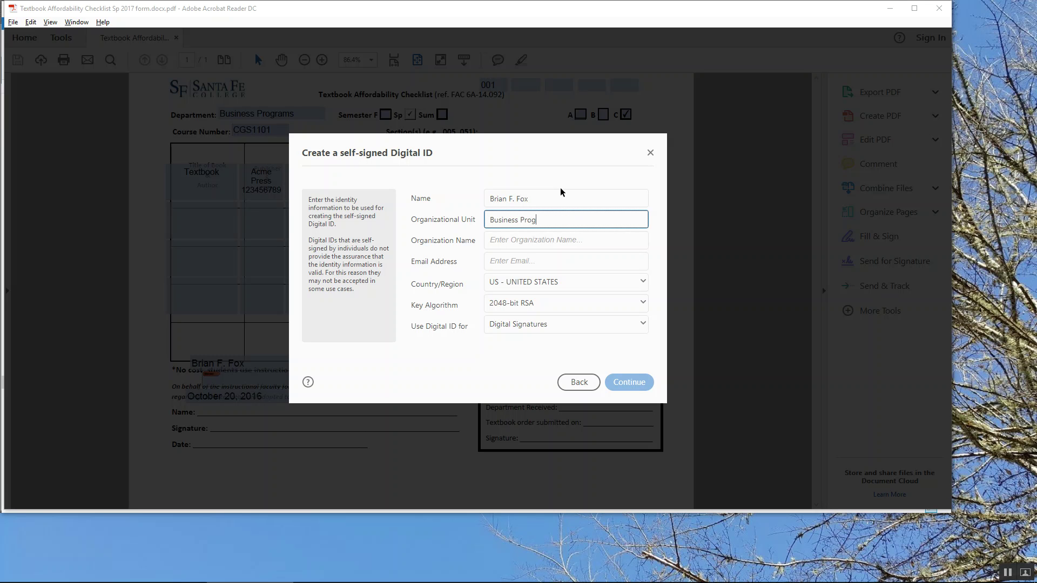
key(Tab)
text(Santa Fe College)
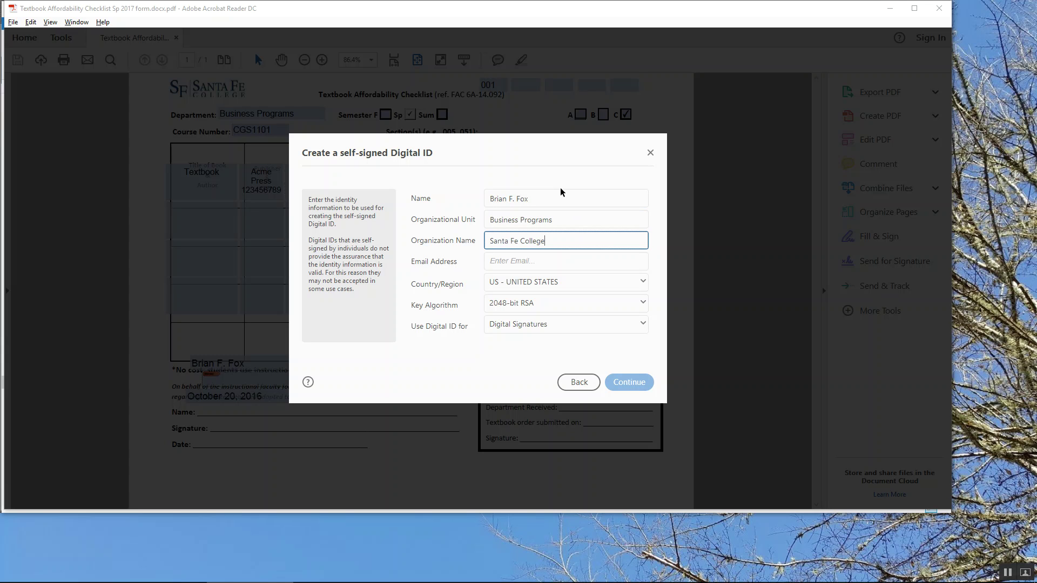
key(Tab)
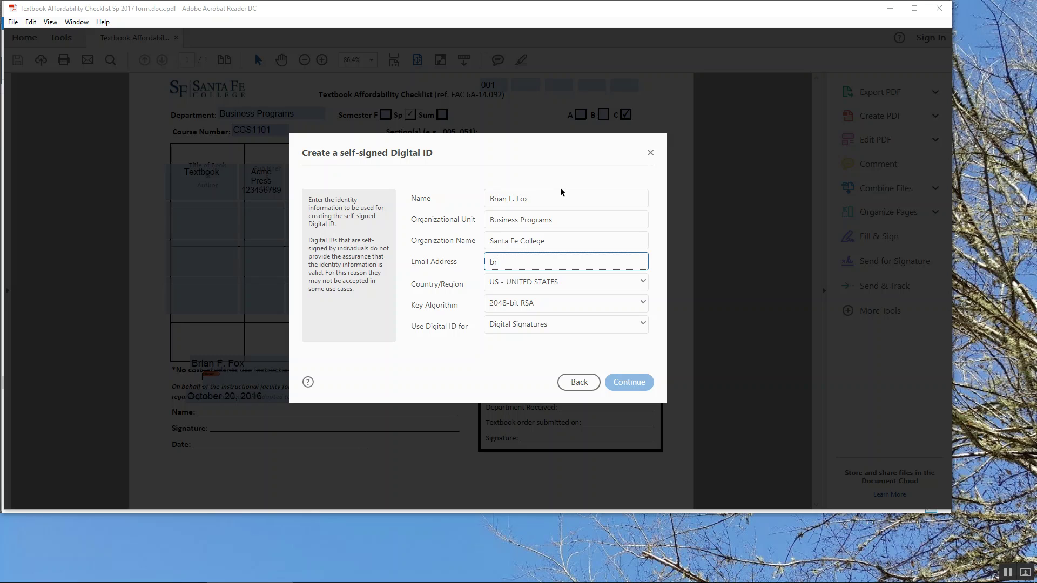
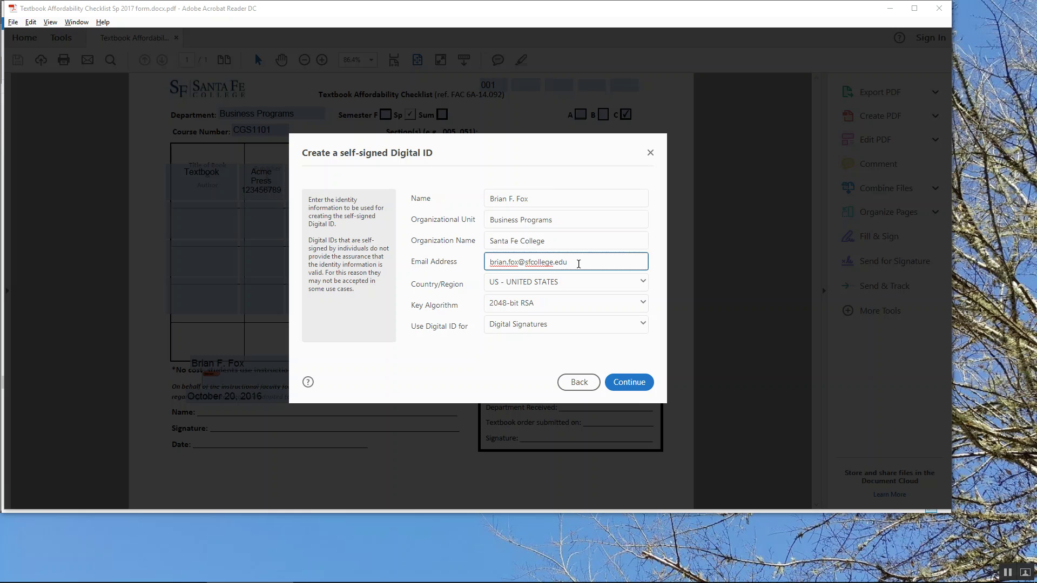
click(636, 386)
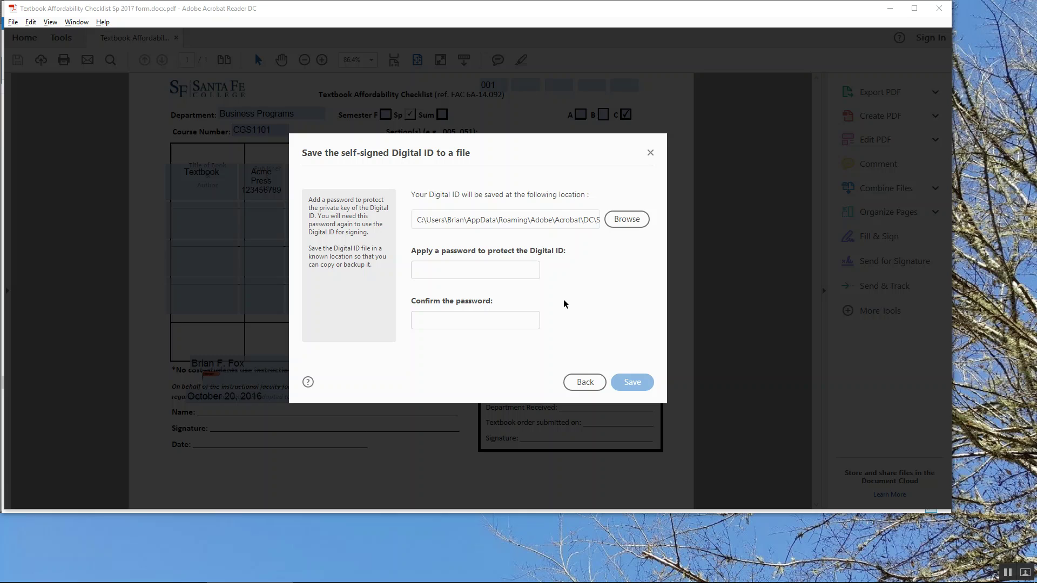
Protect the new Digital ID with a password, confirm it, and save the ID file
click(480, 268)
text(••••••••)
key(Tab)
text(••••••••)
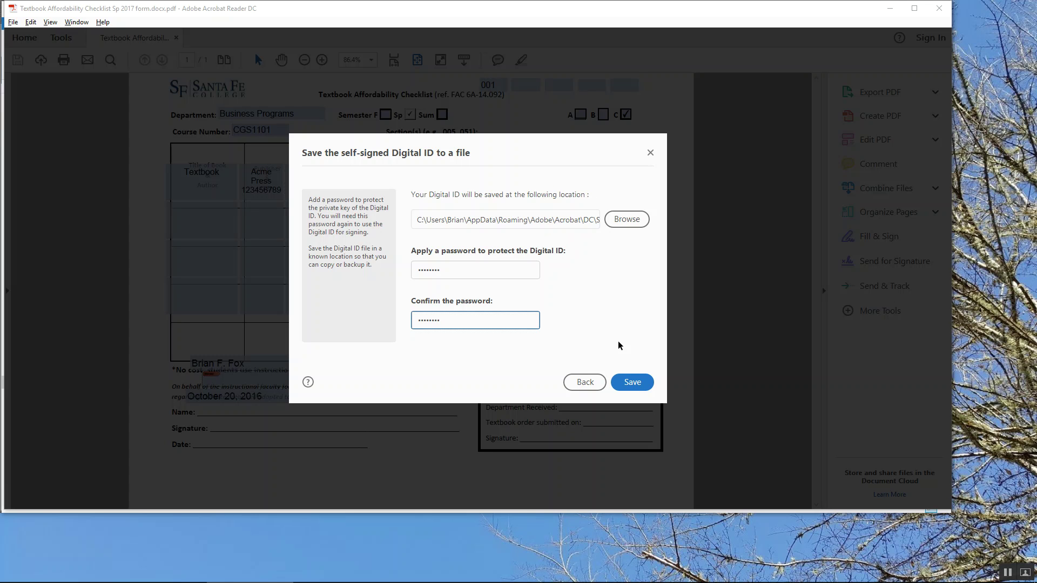
click(631, 382)
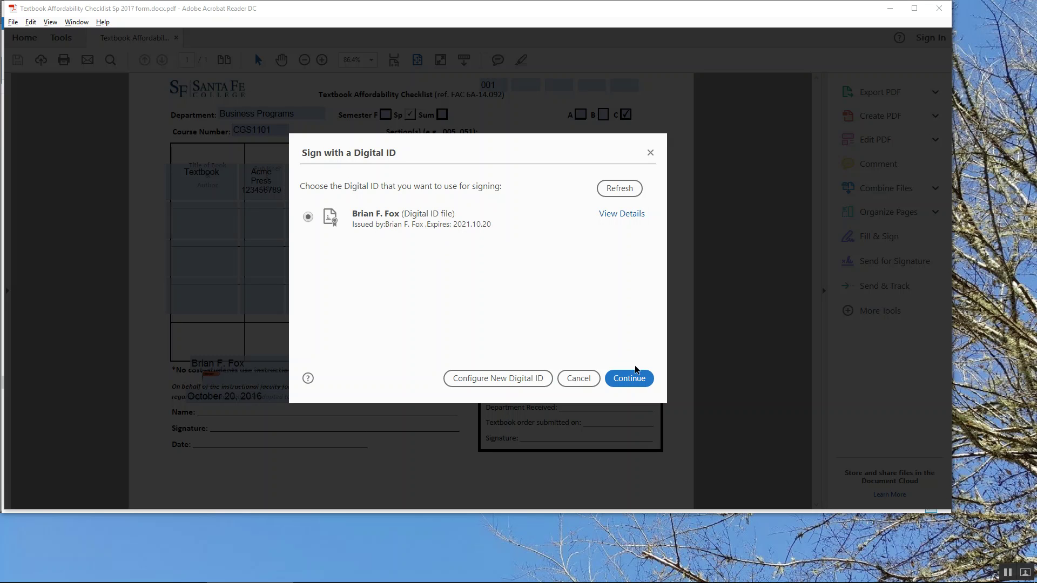
Select the new Digital ID, enter its password, and sign the form
click(629, 378)
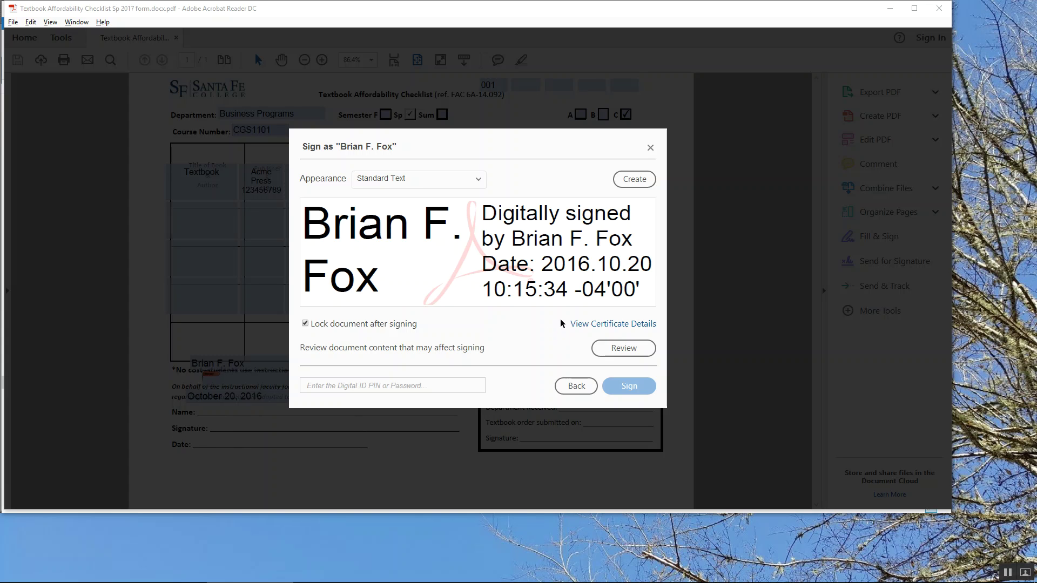
text(********)
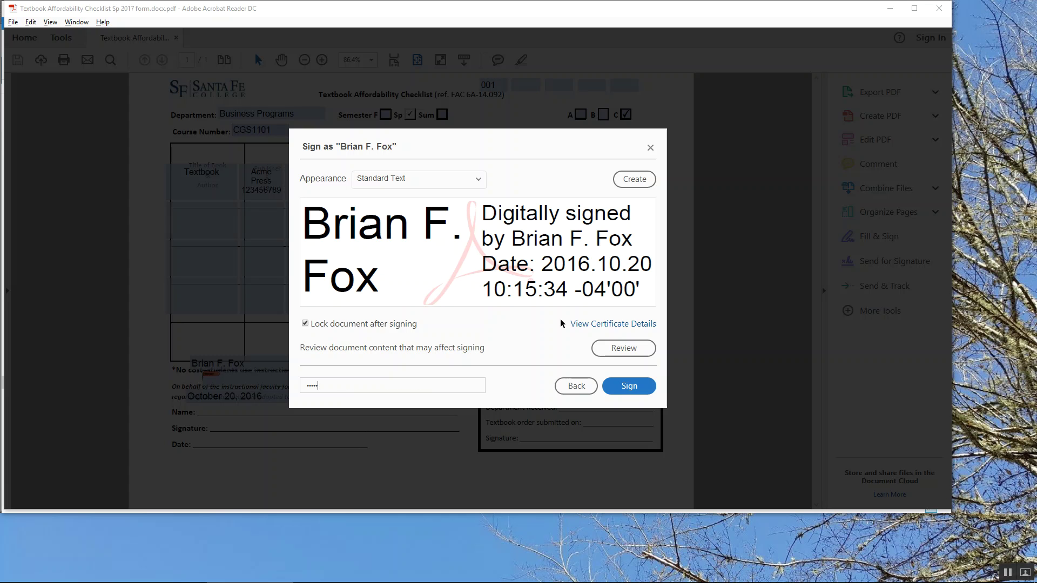
click(639, 389)
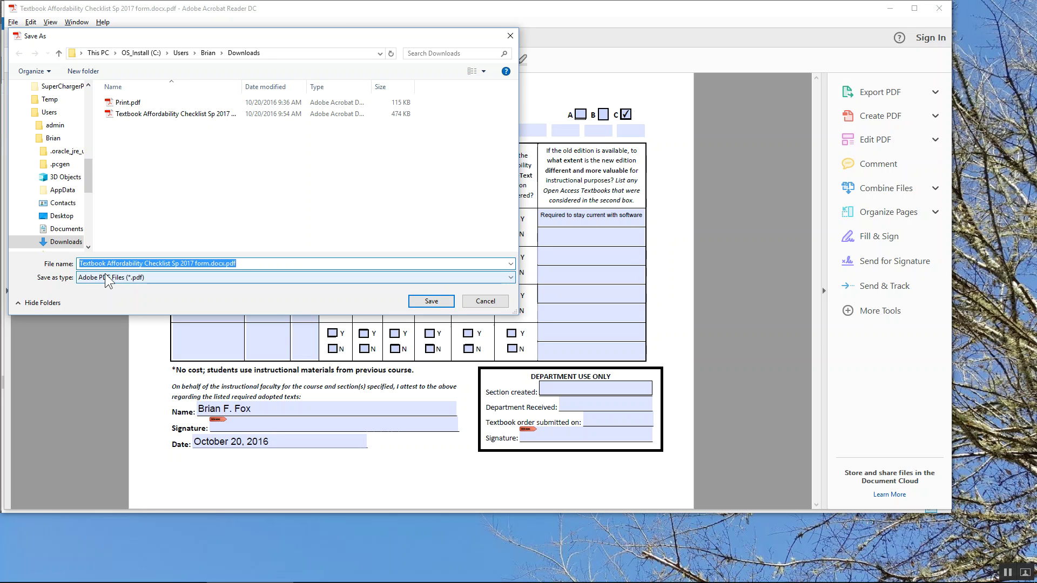
Save the signed form as 'CGS1101 Spring 2017' and close Acrobat Reader
text(Cgs)
key(BackSpace)
key(BackSpace)
text(GS1101)
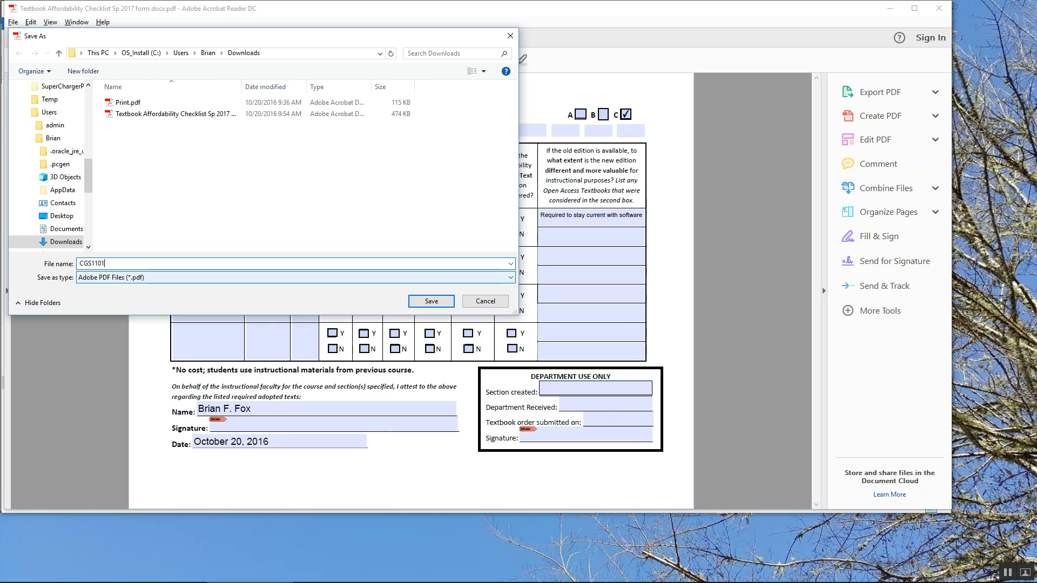
text( Spring)
text( 2016)
text(7)
click(430, 301)
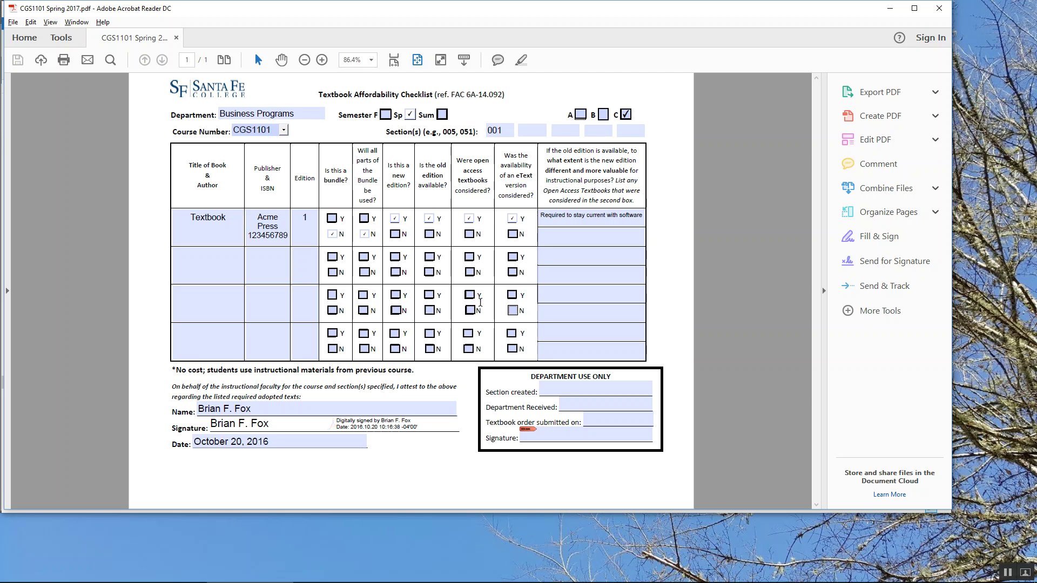
click(558, 276)
click(942, 10)
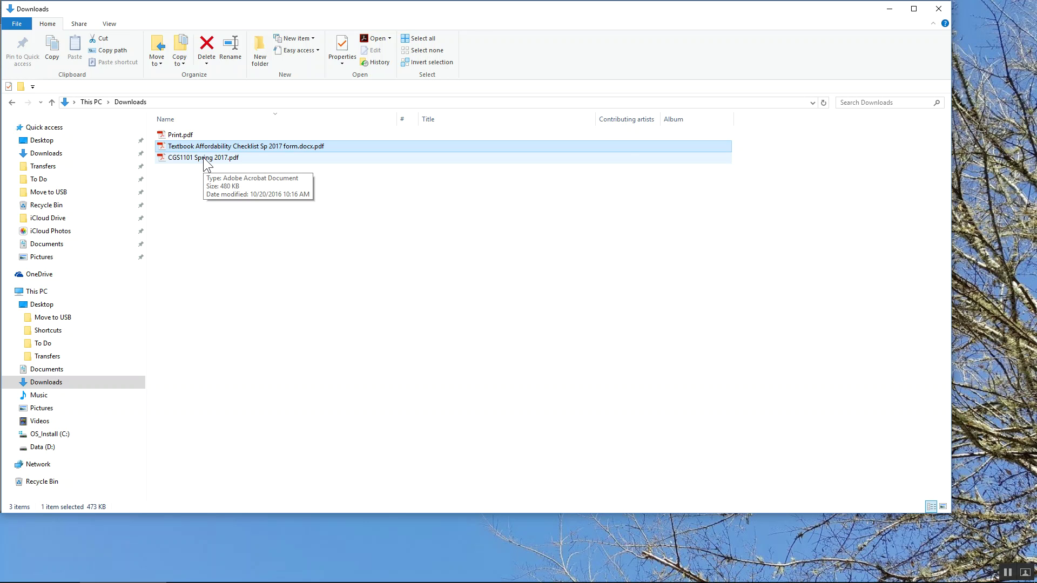
Reopen CGS1101 Spring 2017.pdf from Downloads to view the signed form
double_click(203, 157)
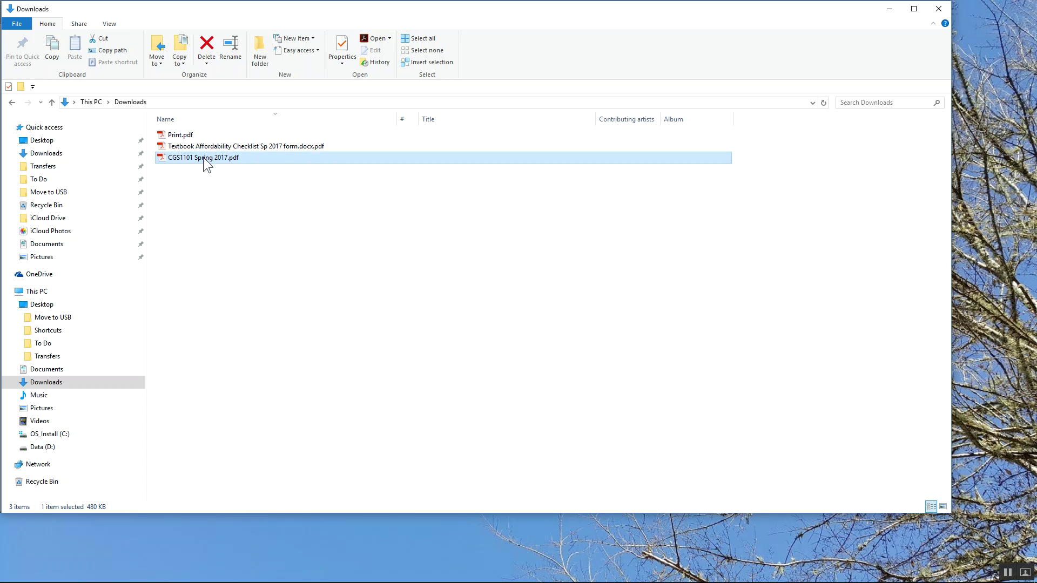